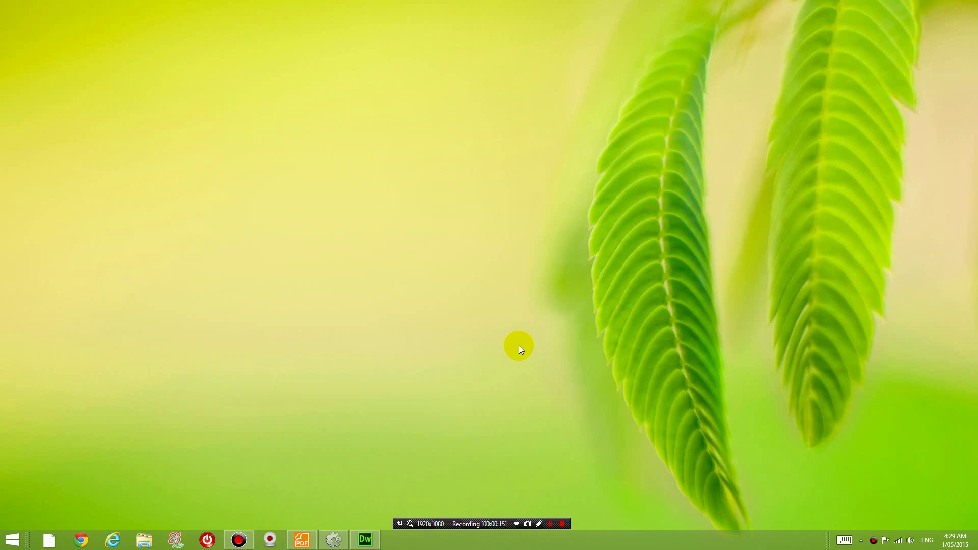
Open Desmos in Chrome, bookmark it on the bookmarks bar, then close Chrome.
{"action": "left_click", "coordinate": [81, 542]}
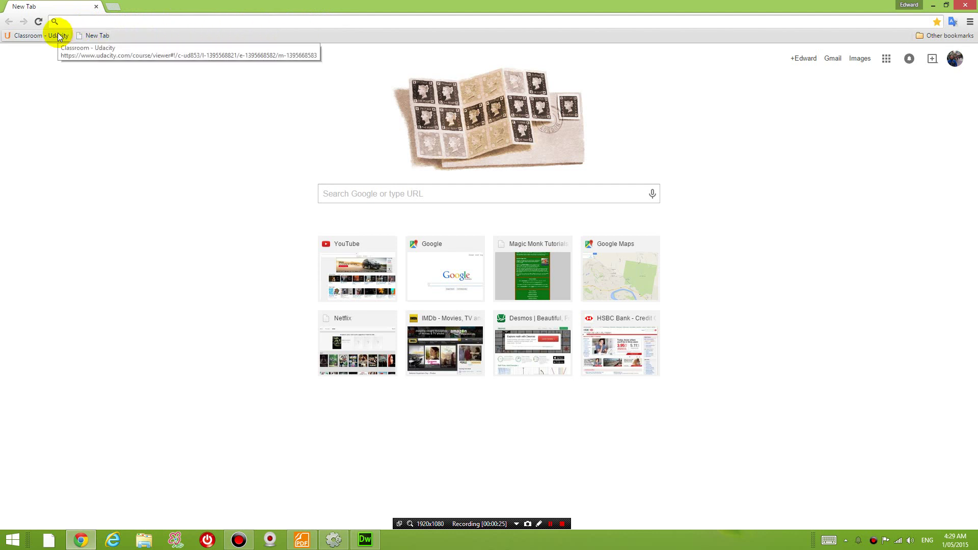
{"action": "left_click", "coordinate": [517, 339]}
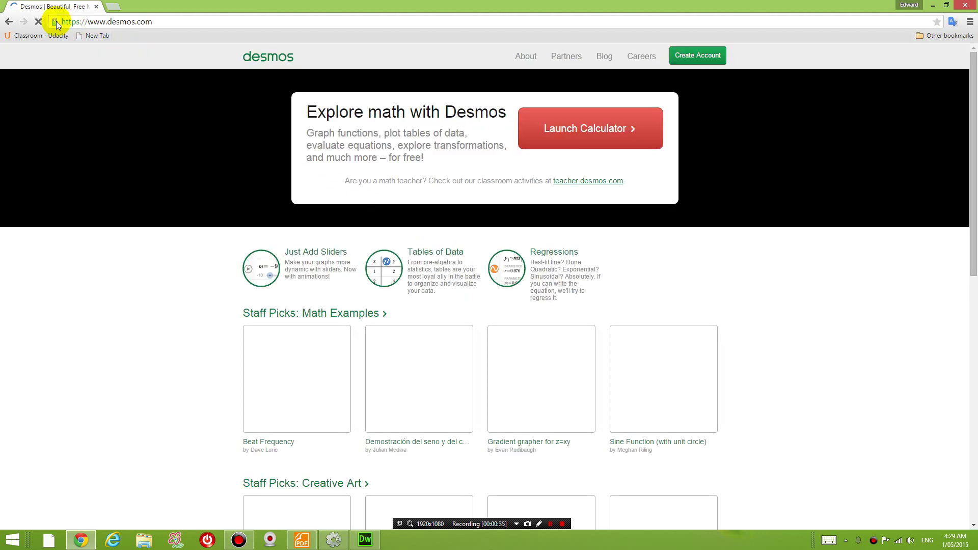
{"action": "left_click_drag", "start_coordinate": [56, 23], "coordinate": [134, 39]}
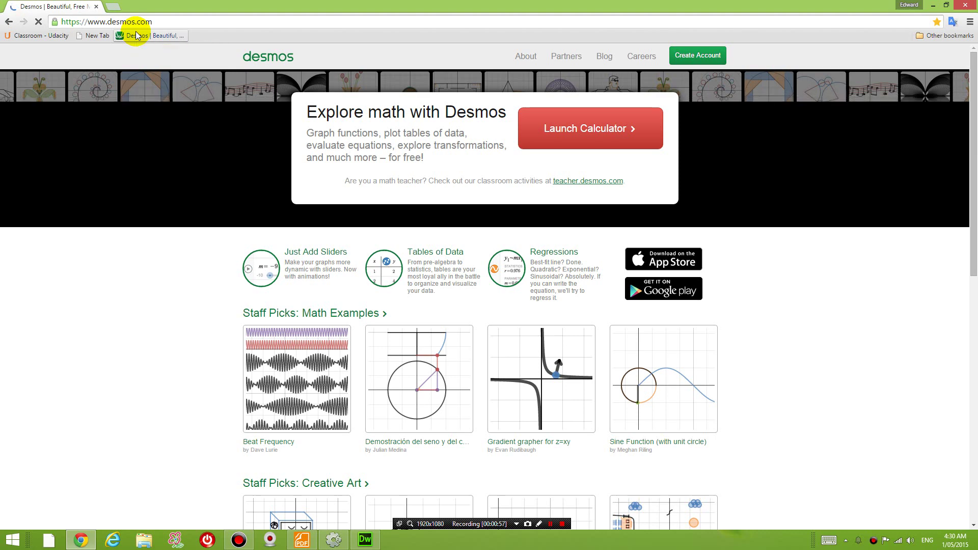
{"action": "left_click", "coordinate": [962, 6]}
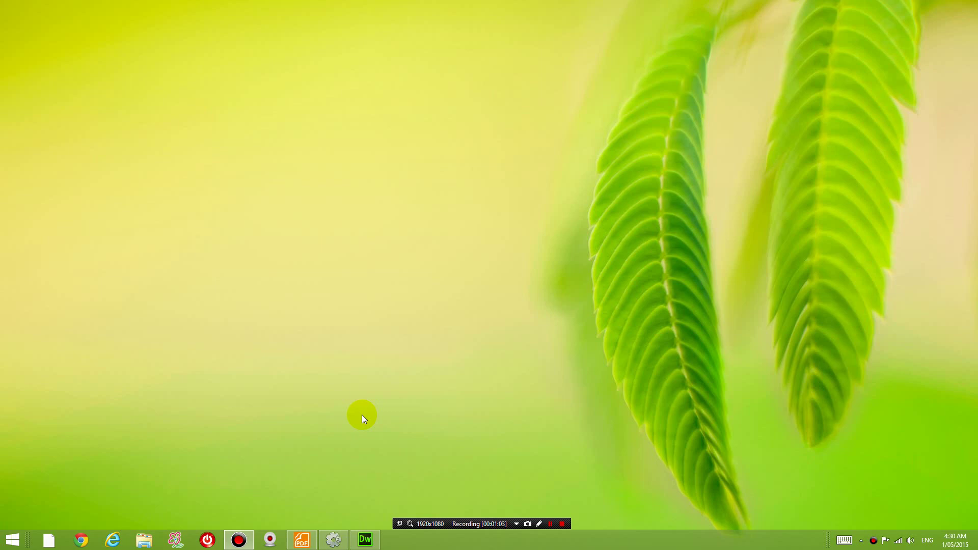
Browse to OS (E:) > Users > Debt and select the AppData folder.
{"action": "left_click", "coordinate": [145, 540]}
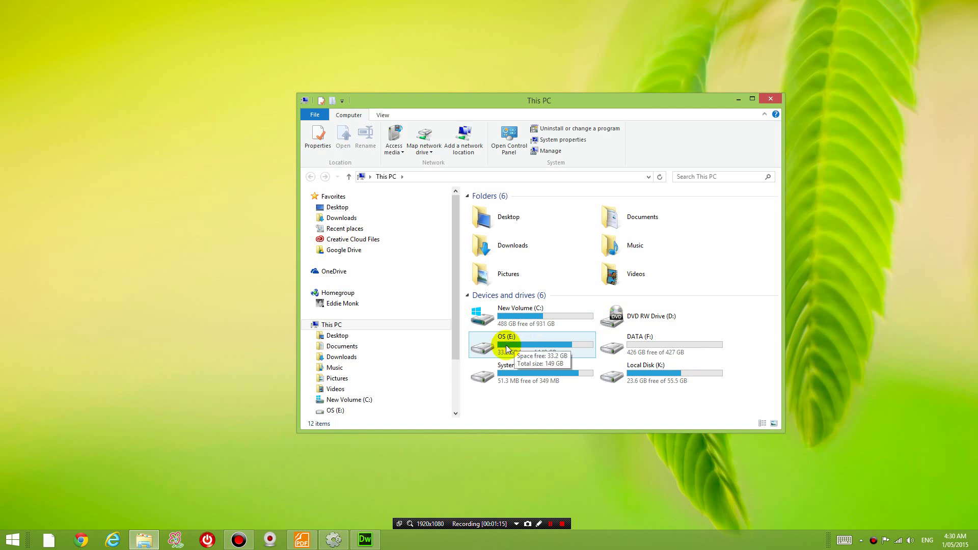
{"action": "double_click", "coordinate": [535, 345]}
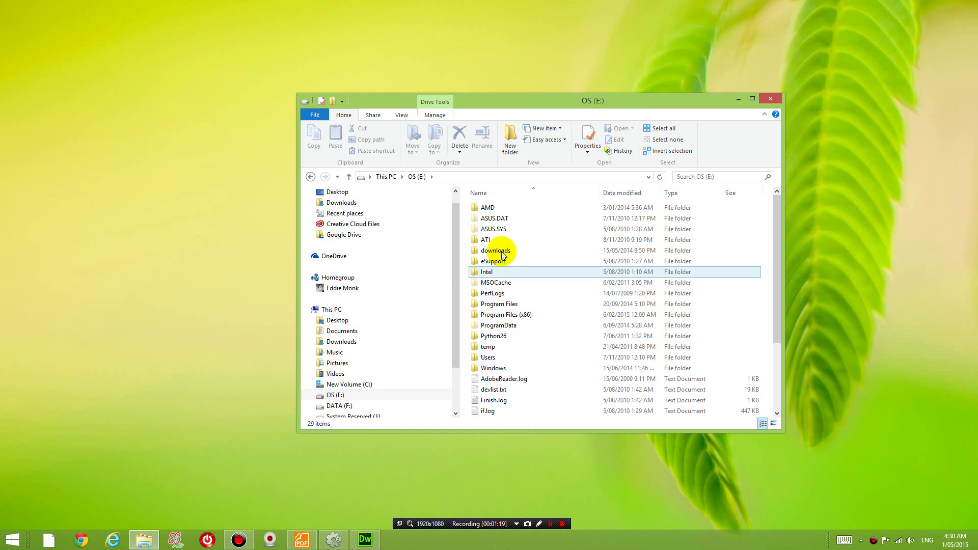
{"action": "double_click", "coordinate": [502, 357]}
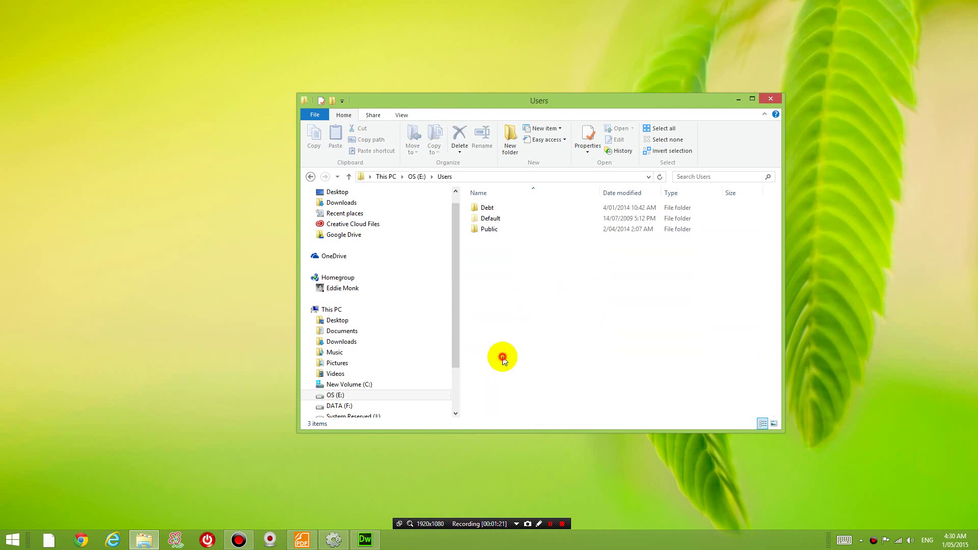
{"action": "double_click", "coordinate": [490, 211]}
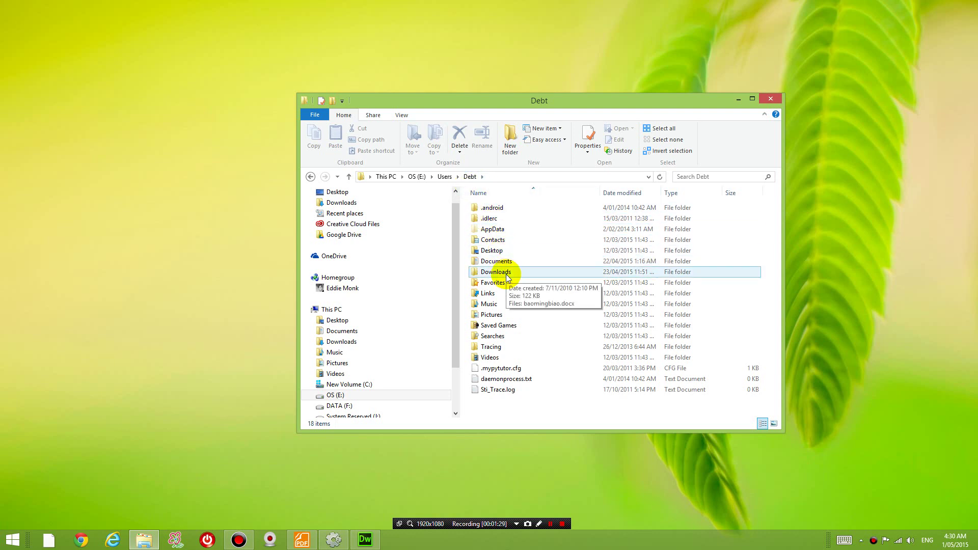
{"action": "left_click", "coordinate": [501, 232]}
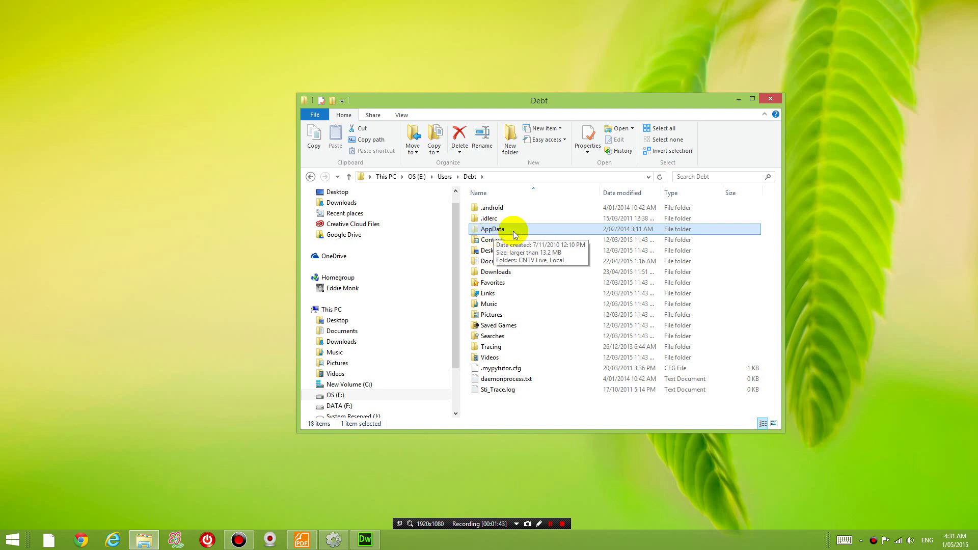
Navigate into AppData > Local > Google > Chrome > User Data > Default on drive E:.
{"action": "double_click", "coordinate": [493, 232]}
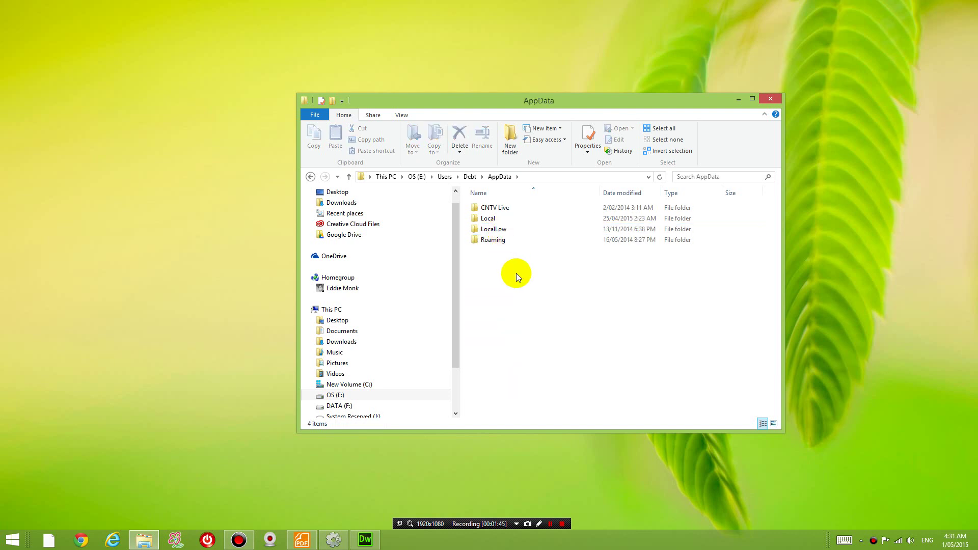
{"action": "left_click", "coordinate": [492, 221]}
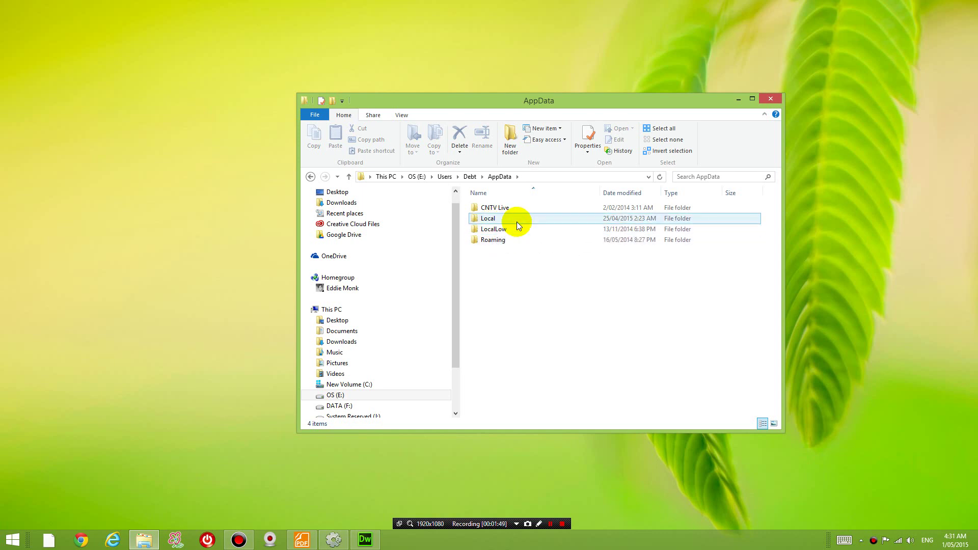
{"action": "double_click", "coordinate": [517, 222]}
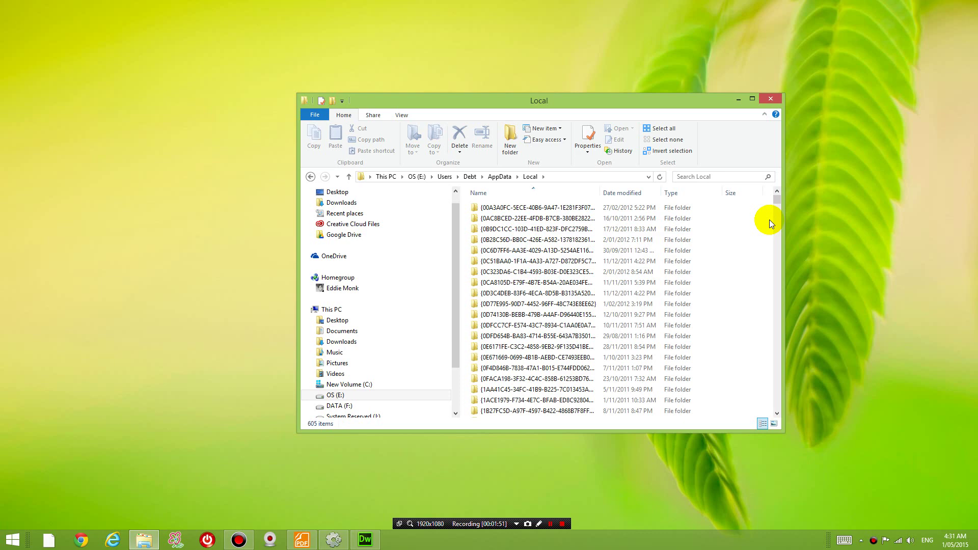
{"action": "left_click_drag", "start_coordinate": [776, 204], "coordinate": [758, 400]}
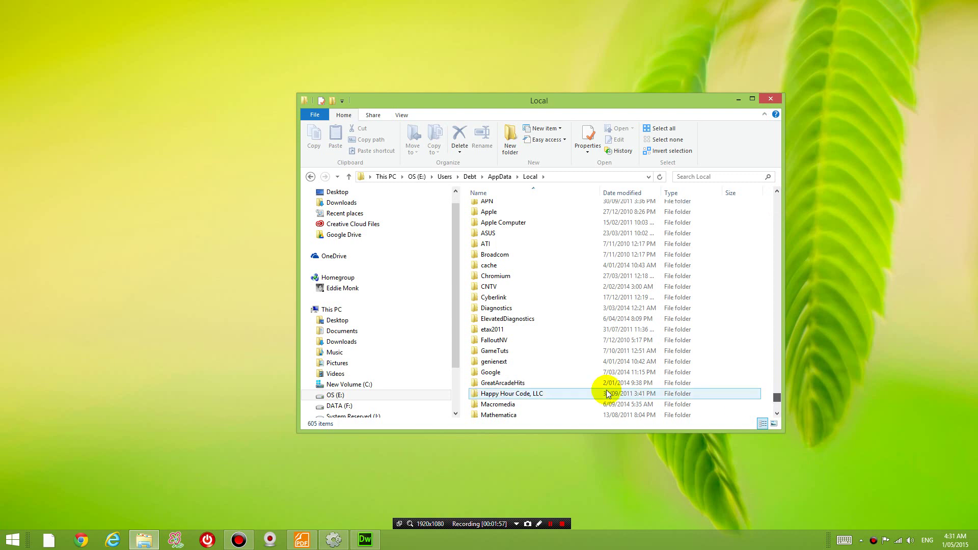
{"action": "double_click", "coordinate": [493, 374]}
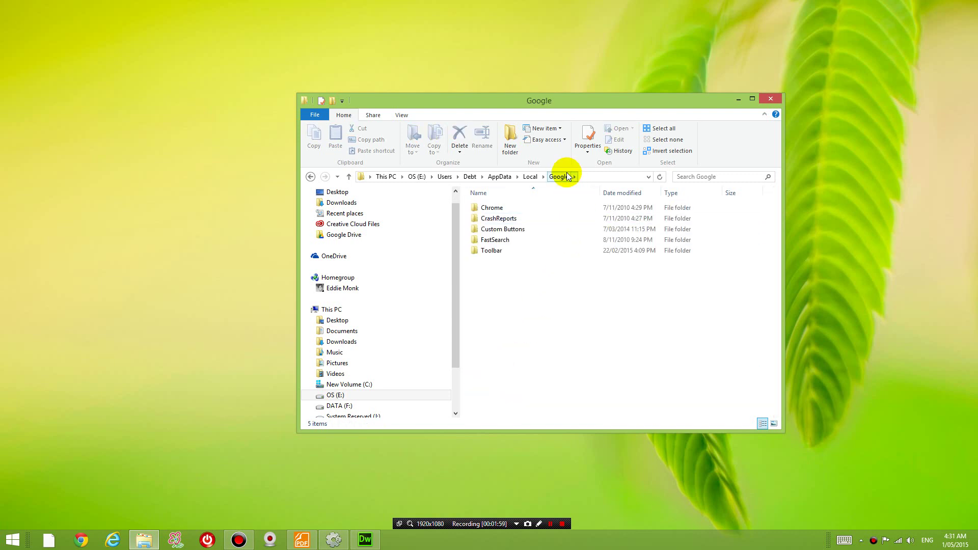
{"action": "double_click", "coordinate": [510, 210]}
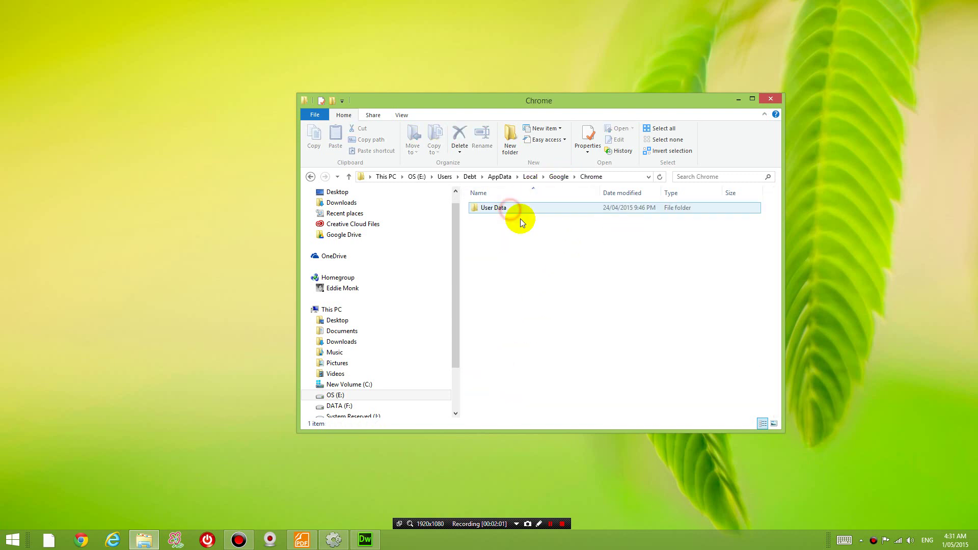
{"action": "left_click", "coordinate": [511, 208]}
{"action": "double_click", "coordinate": [512, 208]}
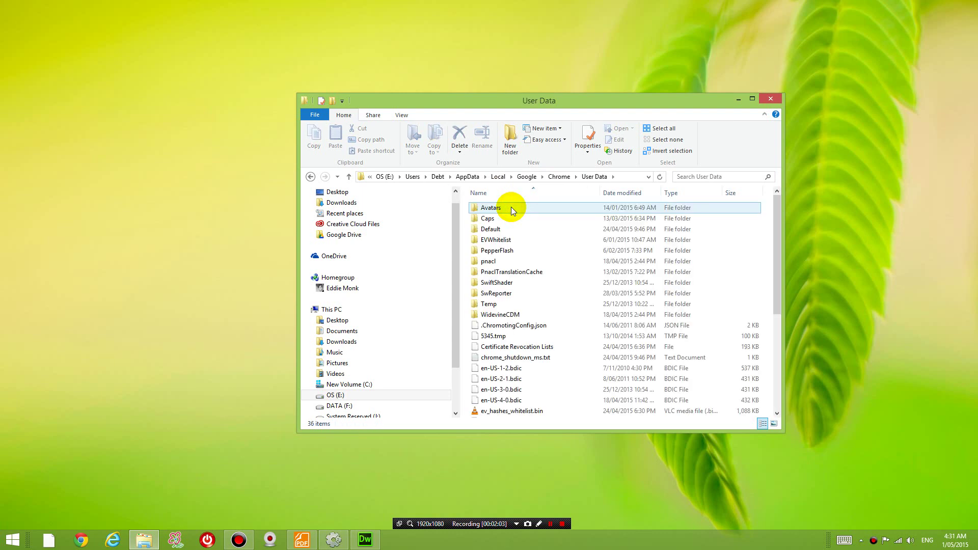
{"action": "double_click", "coordinate": [511, 229]}
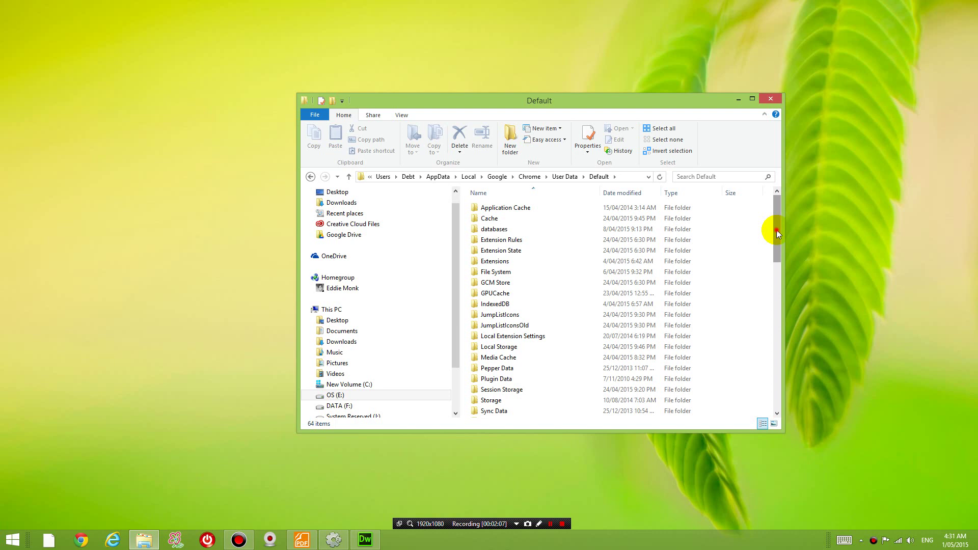
Select both the Bookmarks and Bookmarks.bak files.
{"action": "left_click_drag", "start_coordinate": [776, 230], "coordinate": [766, 289]}
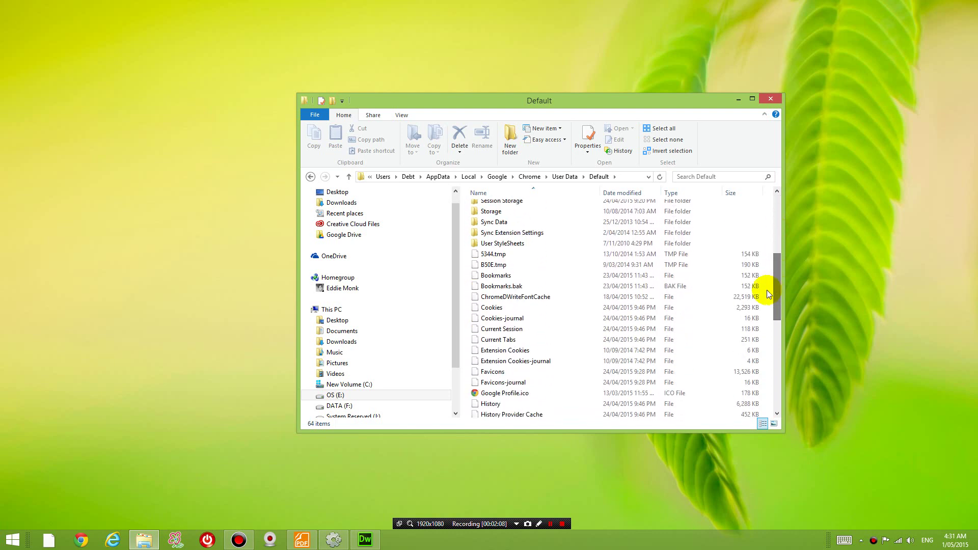
{"action": "left_click", "coordinate": [577, 277]}
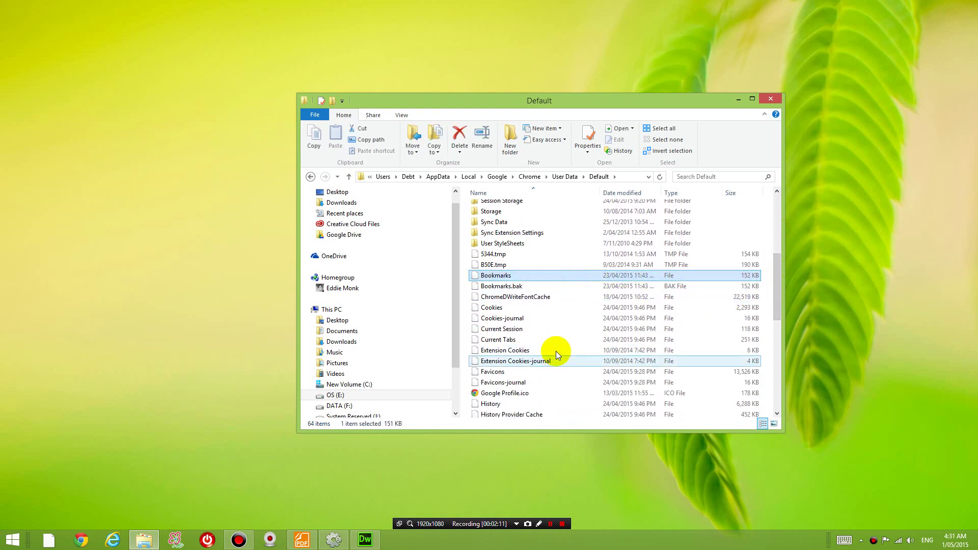
{"action": "left_click", "coordinate": [515, 286], "text": "ctrl"}
Copy both bookmark files and open your own profile folder under New Volume (C:) > Users.
{"action": "key", "text": "ctrl+c"}
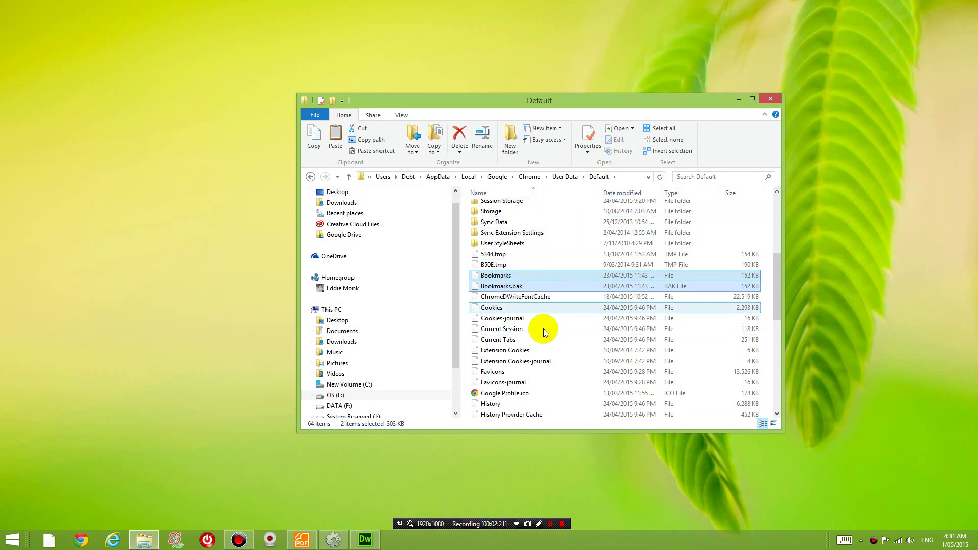
{"action": "left_click", "coordinate": [351, 386]}
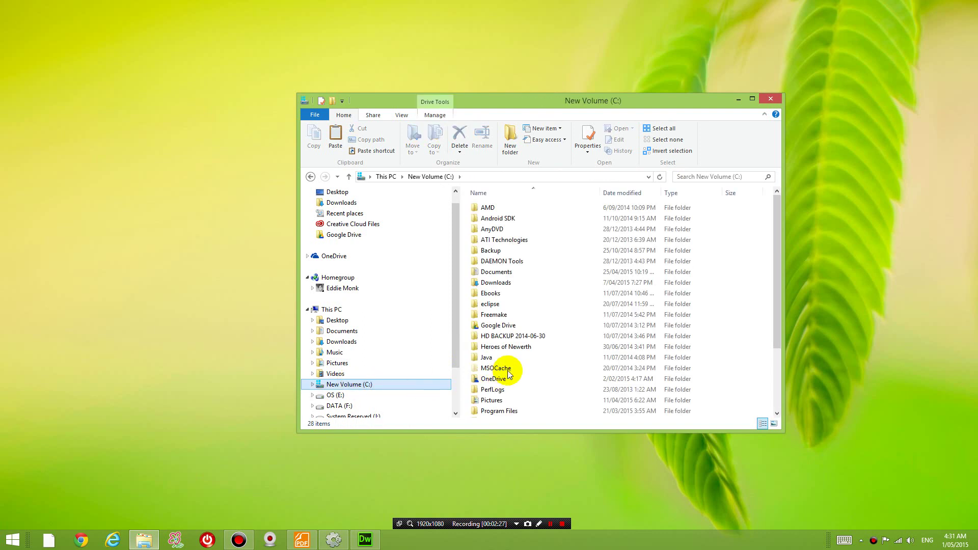
{"action": "scroll", "coordinate": [515, 371], "scroll_direction": "down", "scroll_amount": 2}
{"action": "left_click_drag", "start_coordinate": [775, 270], "coordinate": [773, 337]}
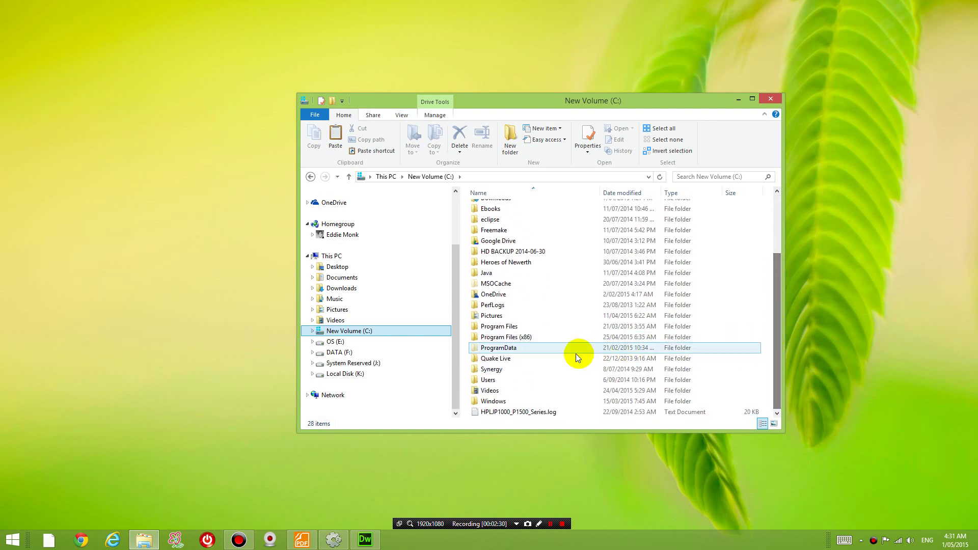
{"action": "double_click", "coordinate": [494, 381]}
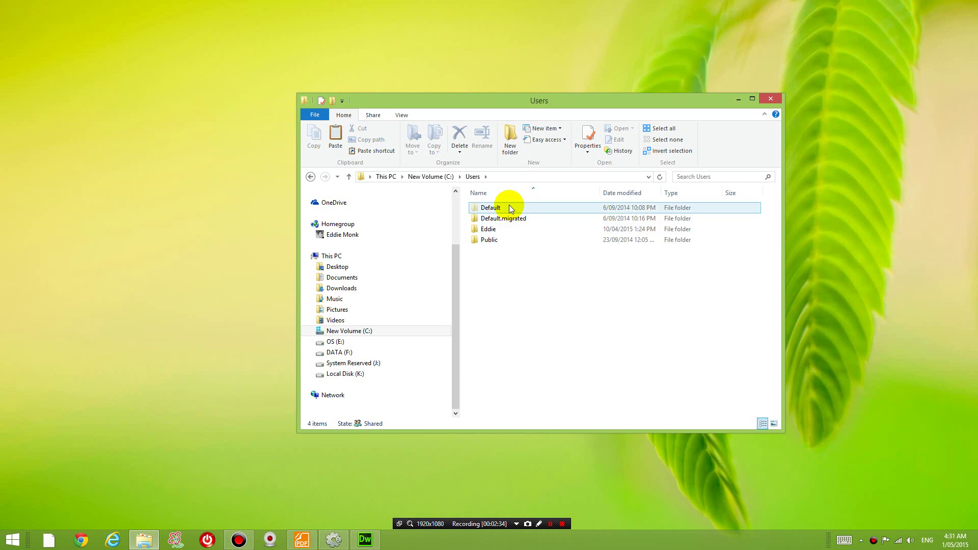
{"action": "left_click", "coordinate": [485, 208]}
{"action": "left_click", "coordinate": [485, 231]}
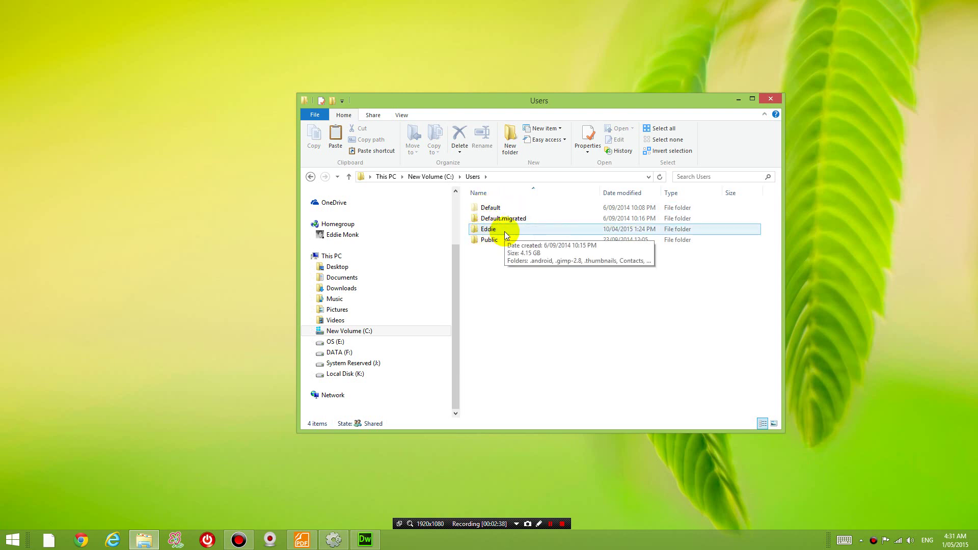
{"action": "left_click", "coordinate": [501, 209]}
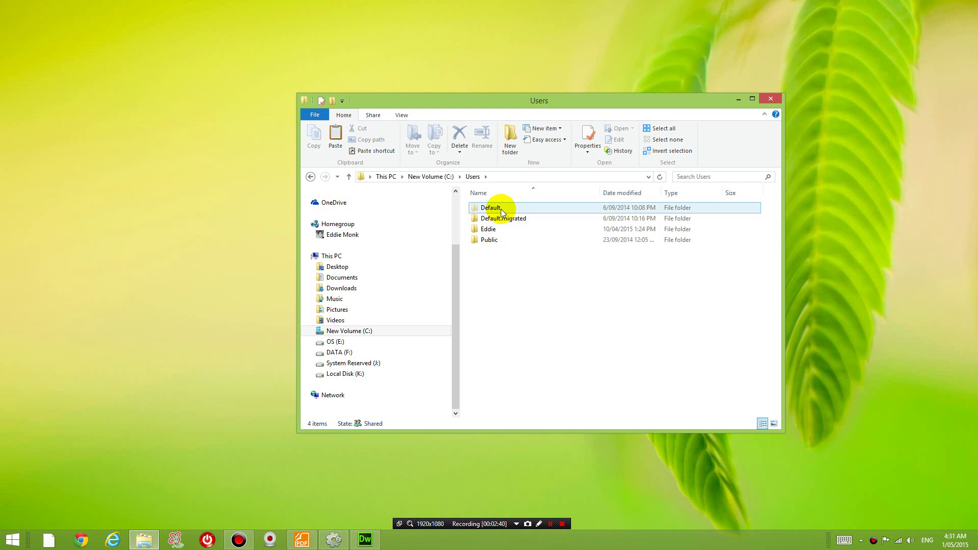
{"action": "left_click", "coordinate": [501, 229]}
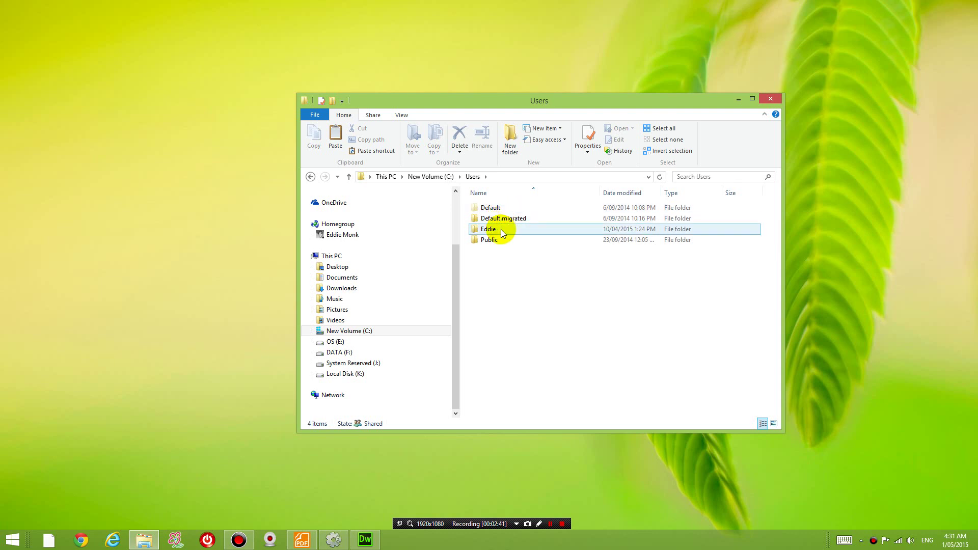
{"action": "double_click", "coordinate": [501, 229]}
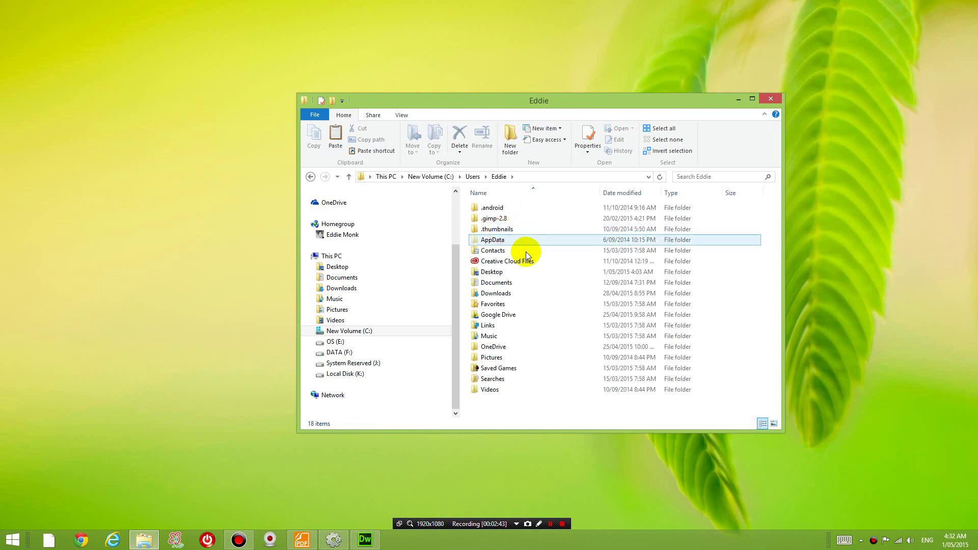
Navigate into AppData > Local > Google > Chrome > User Data > Default.
{"action": "double_click", "coordinate": [527, 240]}
{"action": "double_click", "coordinate": [497, 207]}
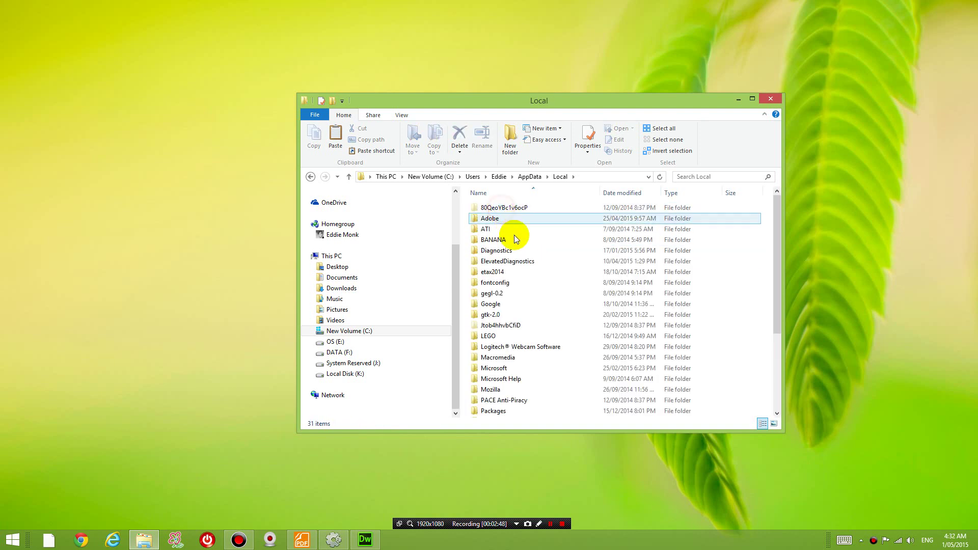
{"action": "double_click", "coordinate": [527, 305]}
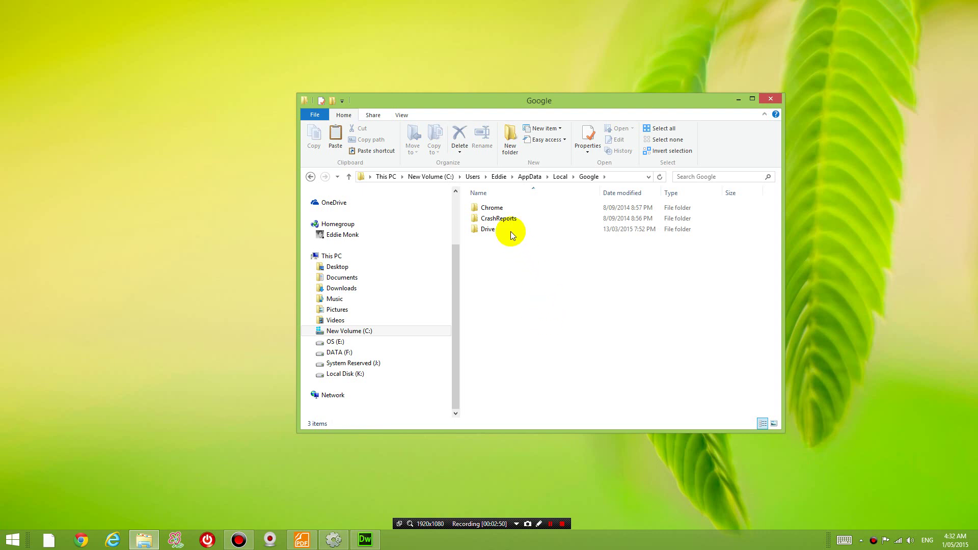
{"action": "left_click", "coordinate": [502, 209]}
{"action": "double_click", "coordinate": [503, 209]}
{"action": "double_click", "coordinate": [509, 208]}
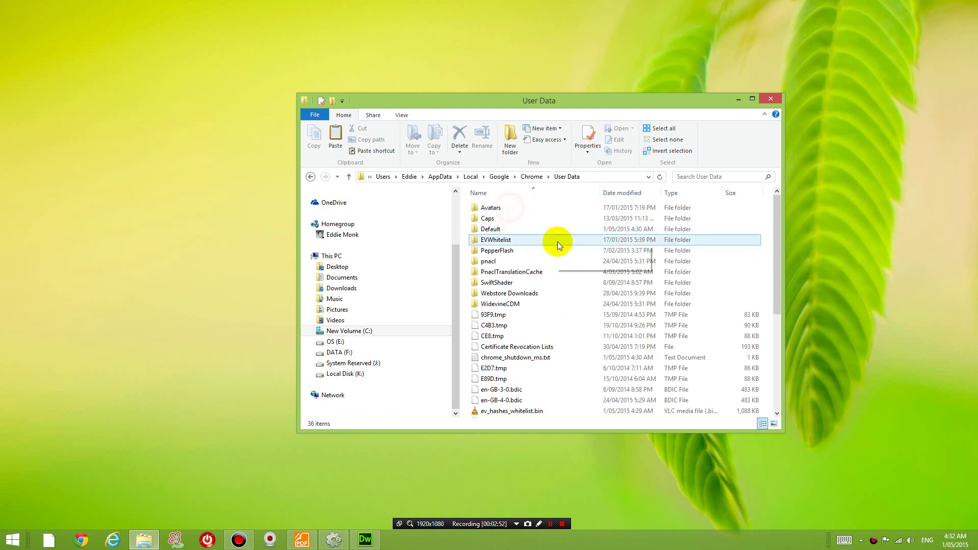
{"action": "double_click", "coordinate": [522, 228]}
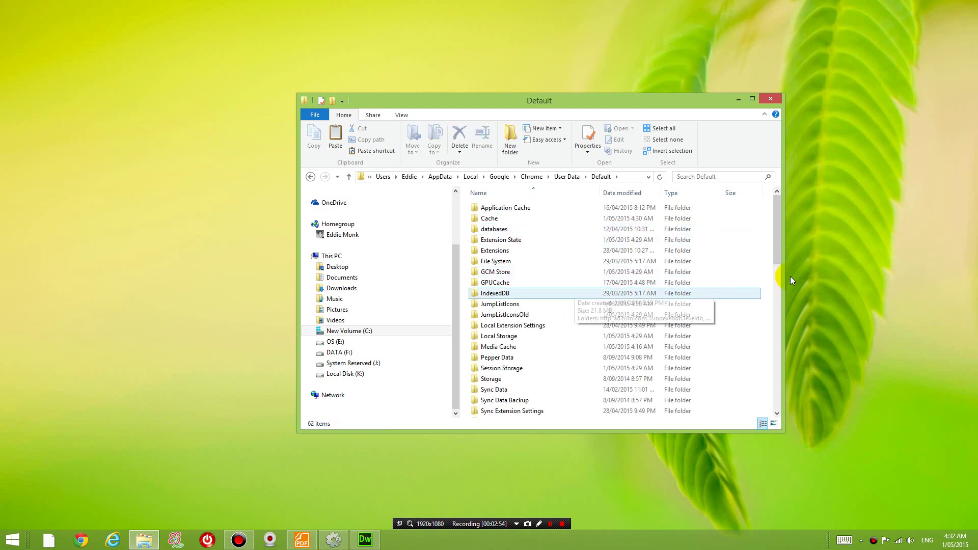
Paste Bookmarks and Bookmarks.bak into the C: Default folder, replacing the existing files.
{"action": "left_click_drag", "start_coordinate": [778, 232], "coordinate": [789, 289]}
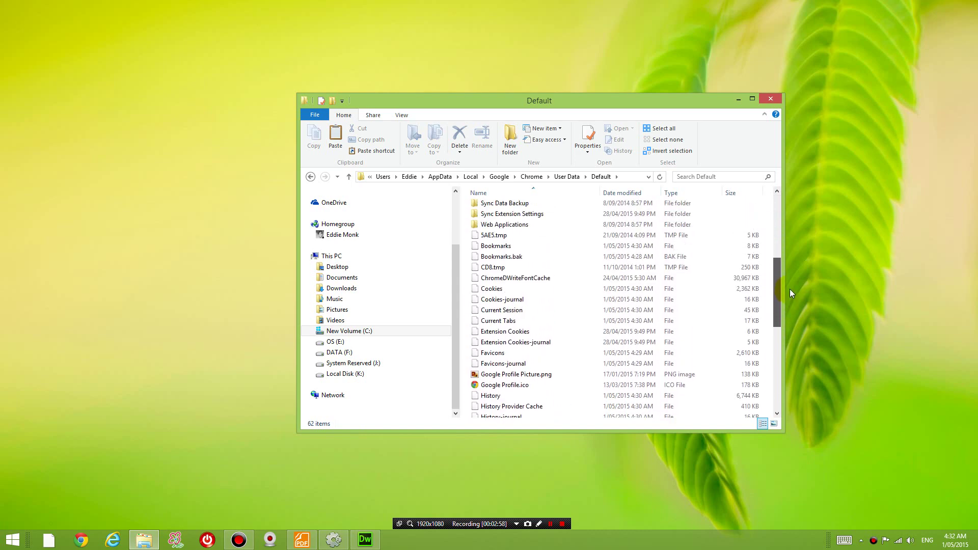
{"action": "left_click", "coordinate": [532, 246]}
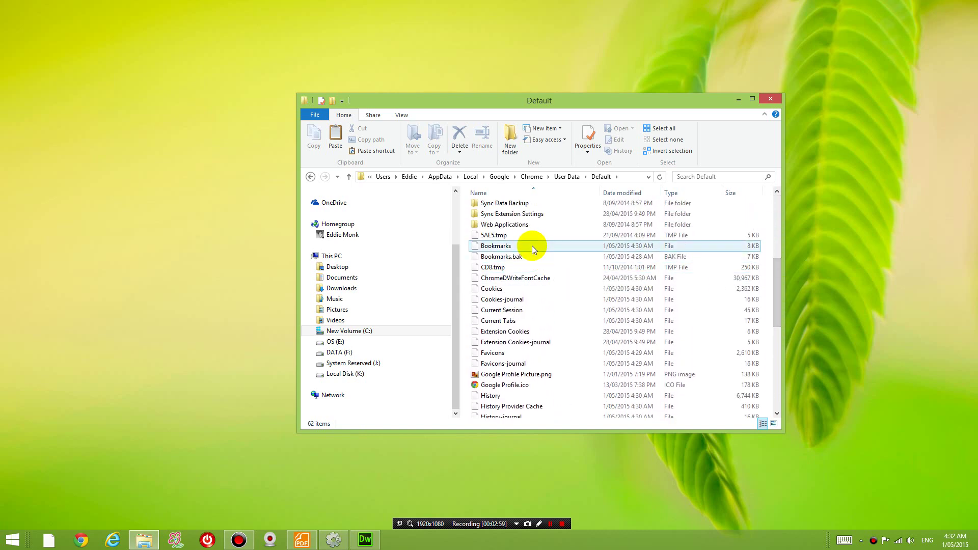
{"action": "left_click", "coordinate": [488, 249]}
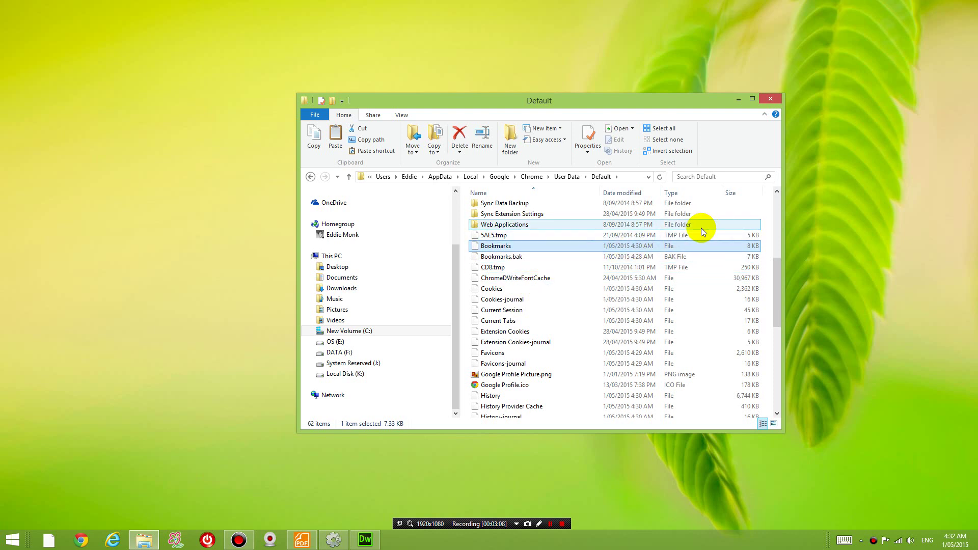
{"action": "key", "text": "ctrl+v"}
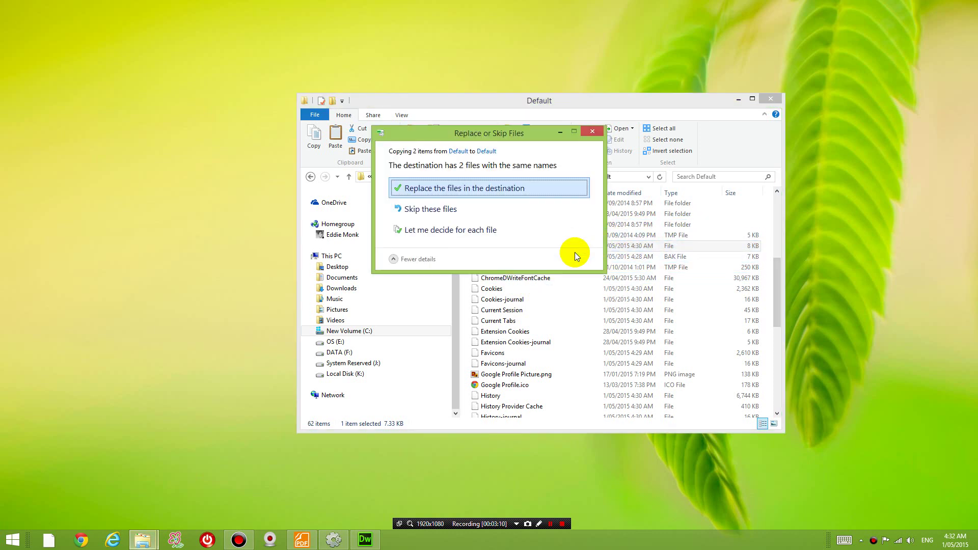
{"action": "left_click", "coordinate": [465, 192]}
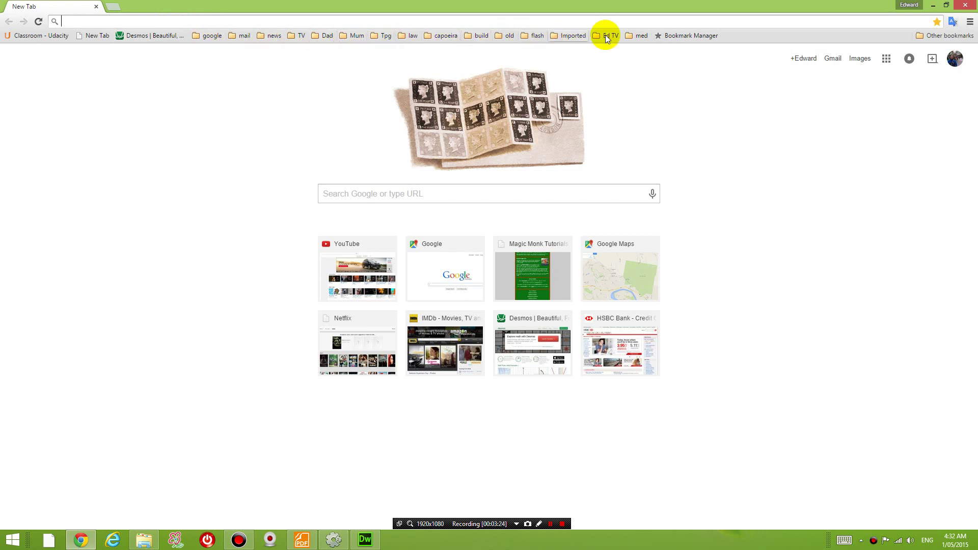
Check the capoeira bookmarks-bar folder's saved YouTube tutorials, then close the list.
{"action": "left_click", "coordinate": [436, 36]}
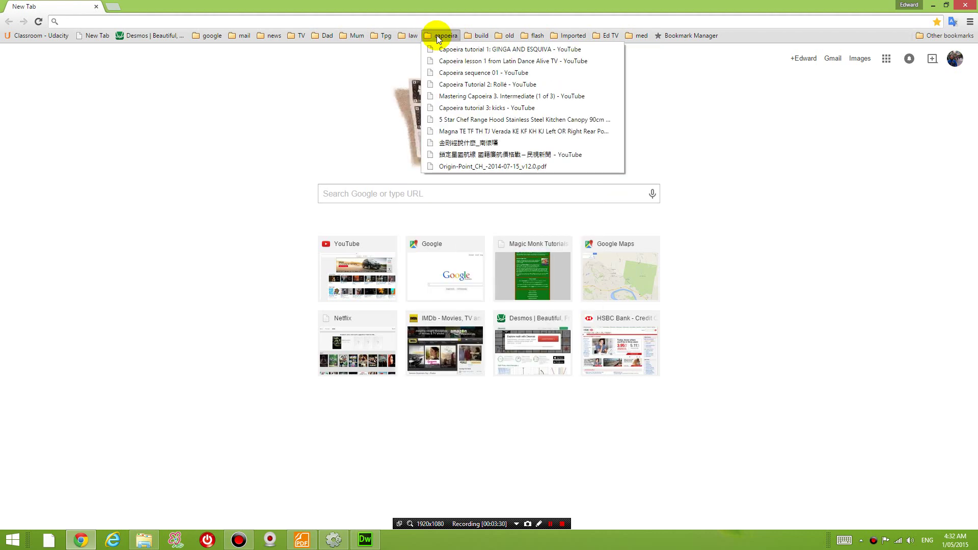
{"action": "left_click", "coordinate": [438, 36]}
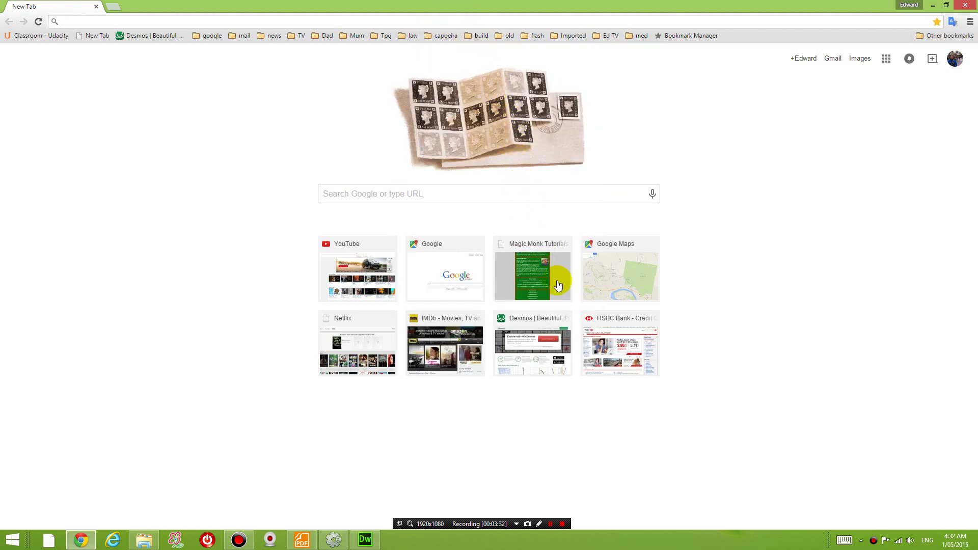